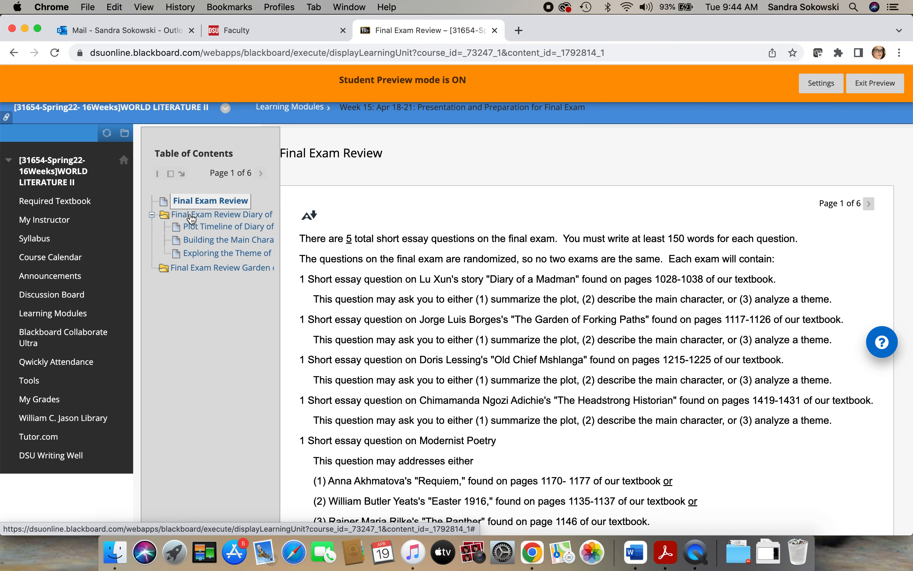
Open the "Plot Timeline of Diary of a Madman" item in the course's Final Exam Review Diary of a Madman folder
left_click(196, 218)
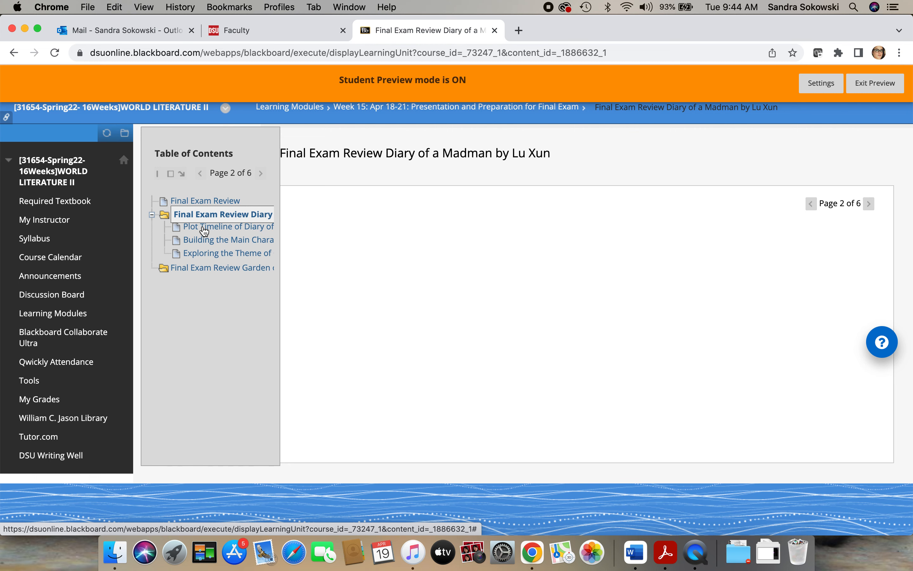
left_click(205, 231)
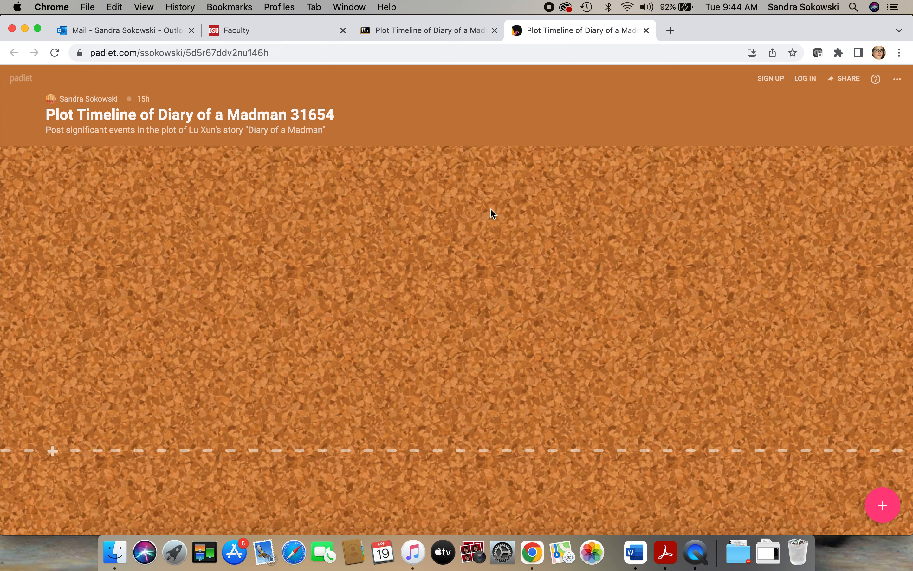
Log in to Padlet as an existing member with the saved account e-mail and password
left_click(771, 79)
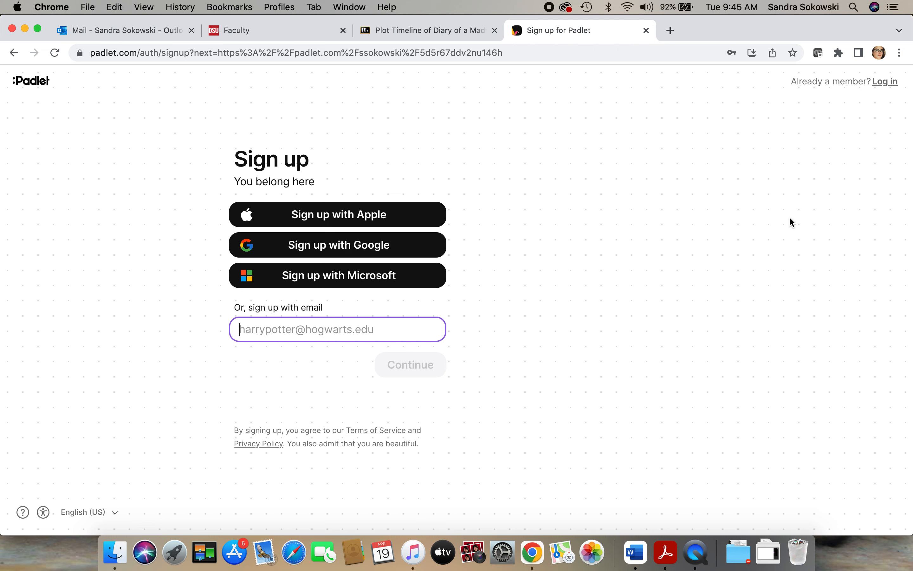
left_click(885, 87)
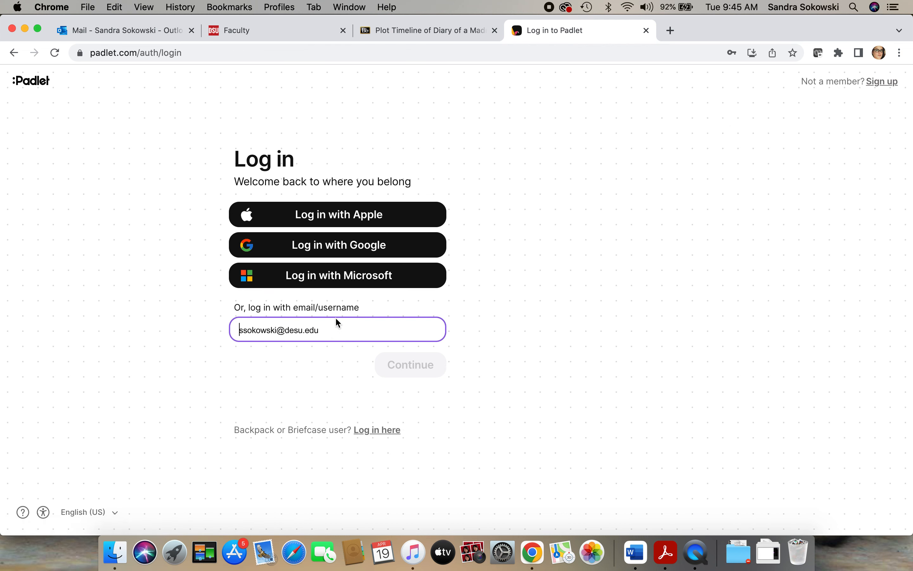
left_click(390, 329)
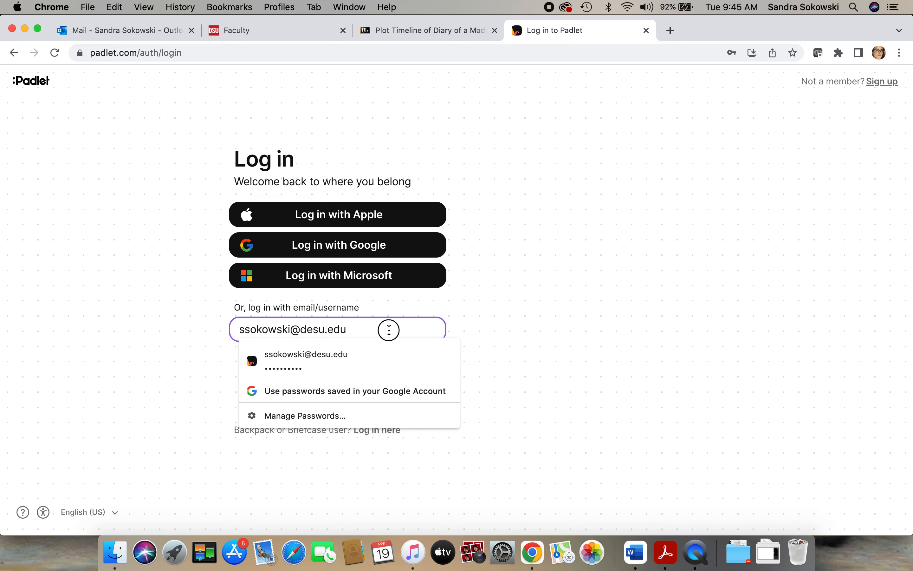
left_click(548, 307)
left_click(418, 375)
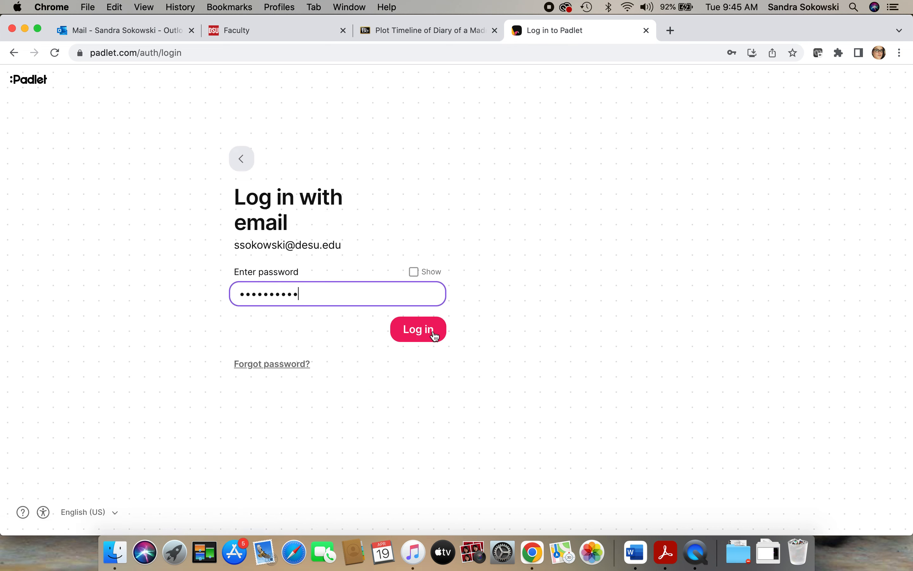
left_click(435, 334)
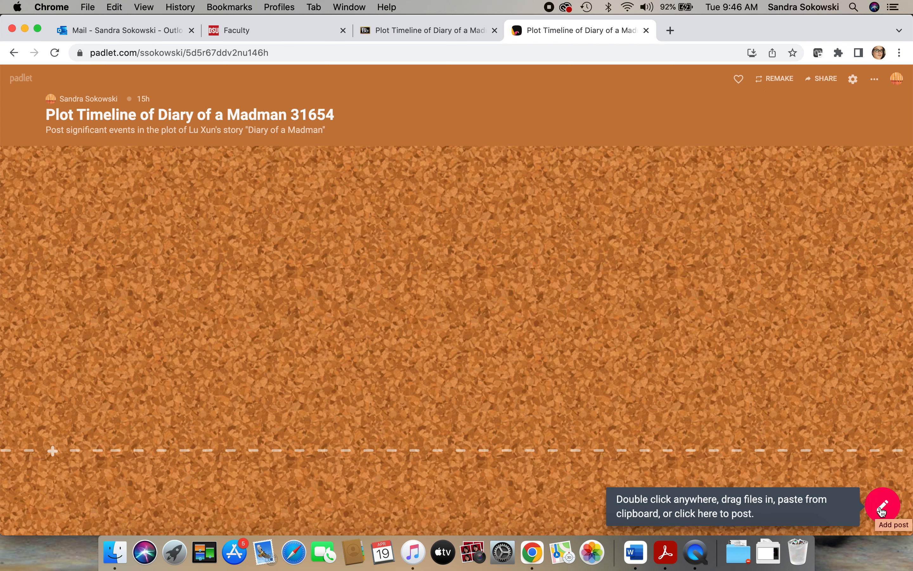
Create a new post on the plot timeline with the subject "Diary Entry 1"
left_click(883, 510)
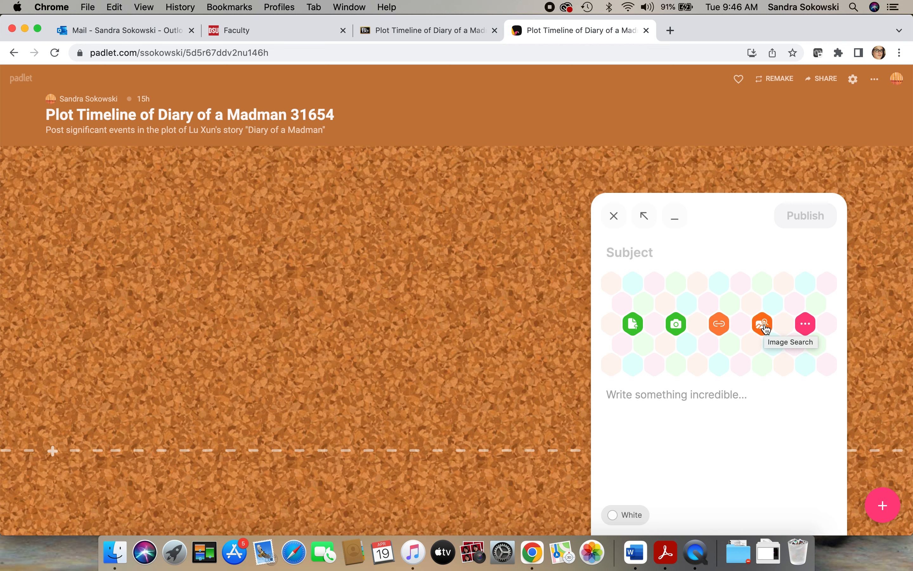
type("Diary ")
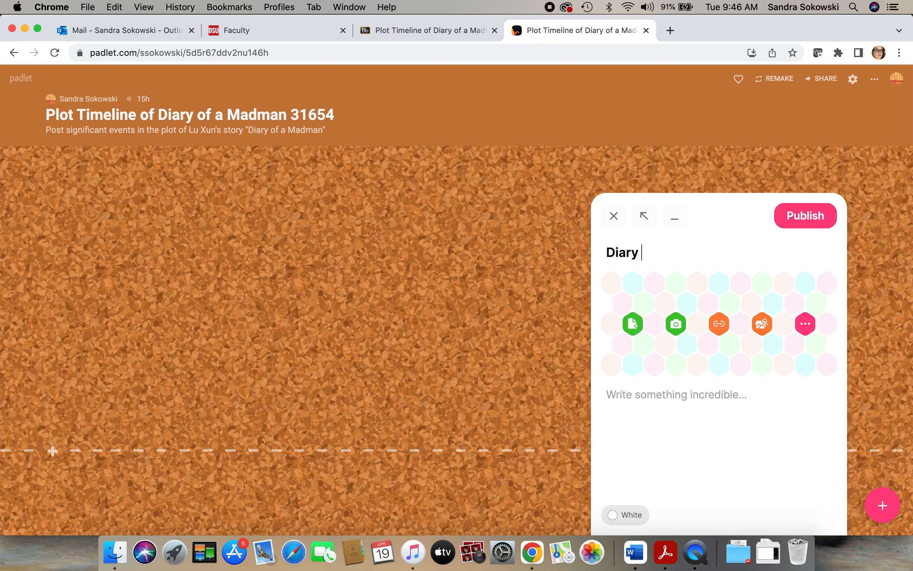
type("Entry 1")
Write "Madman notices dirty looks from the Zhao family's dog." as the post's body and publish it
left_click(608, 394)
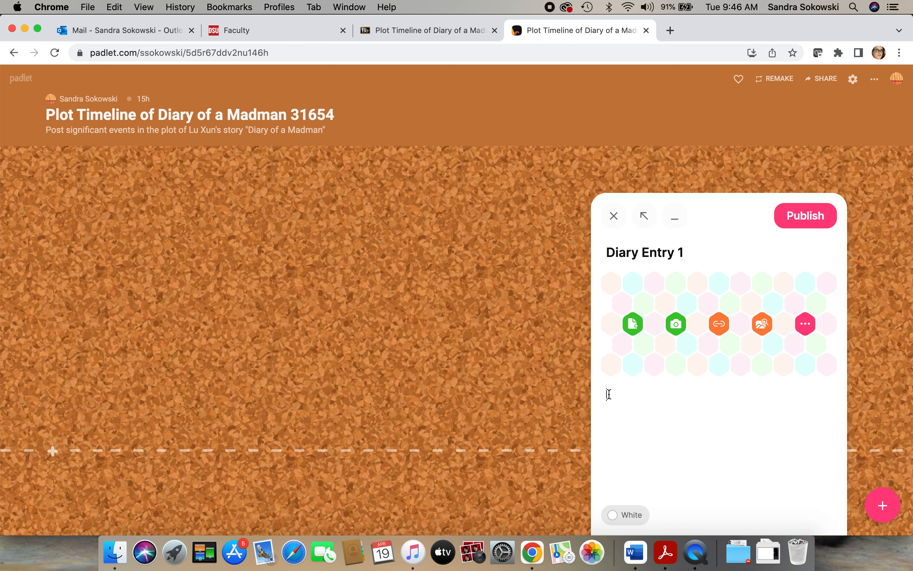
type("Madman notice")
key("BackSpace")
type("ces")
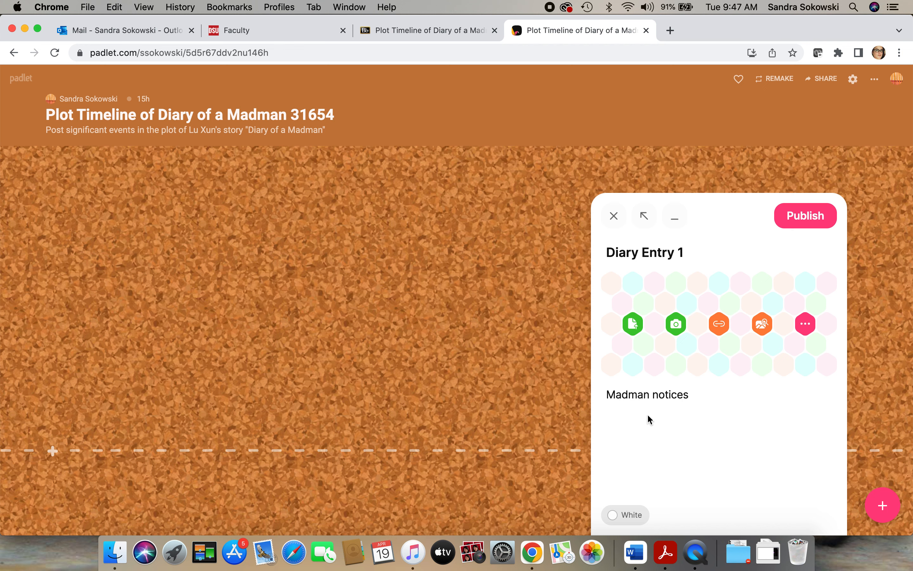
type(" dirty looks from the Zhao's")
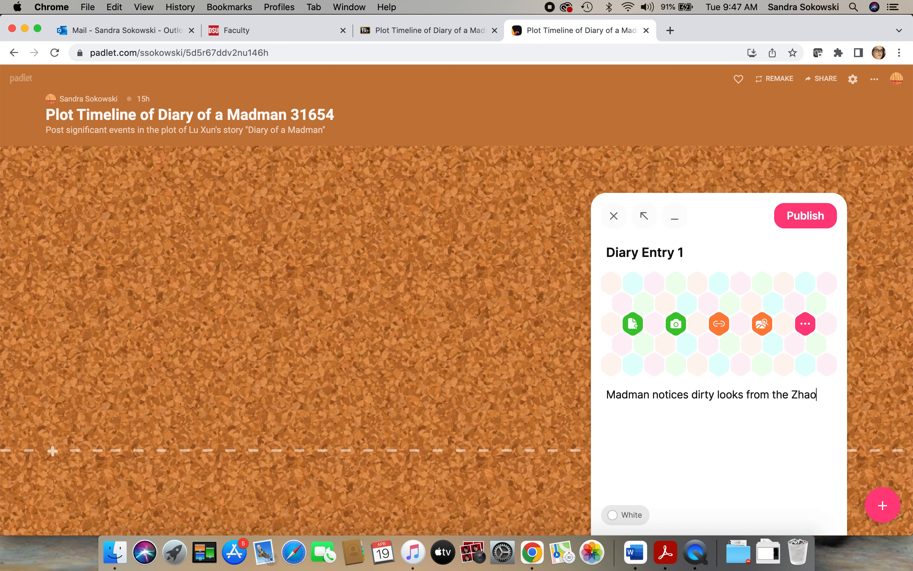
key("BackSpace")
key("BackSpace")
type("family's dog.")
left_click(796, 218)
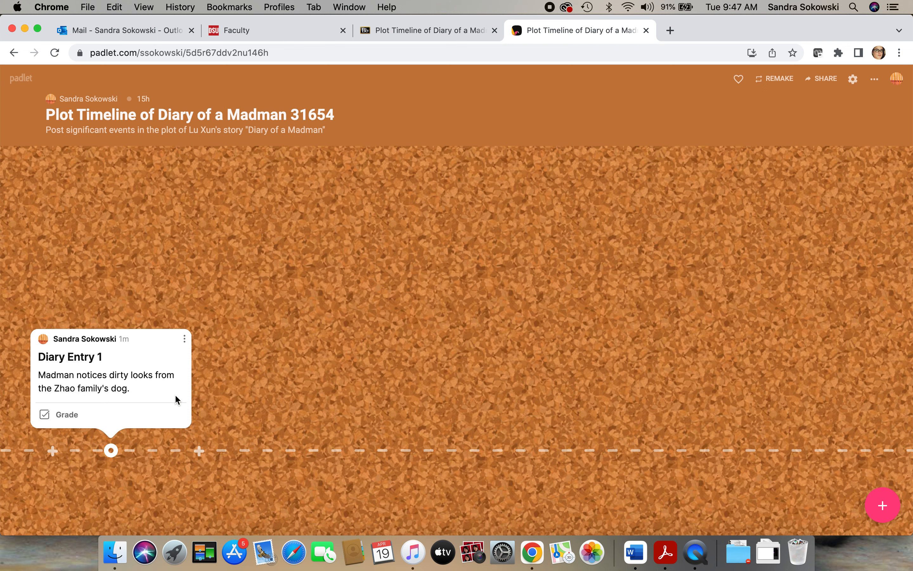
Start a blank post at the timeline point after Diary Entry 1 and close it unpublished
left_click(200, 451)
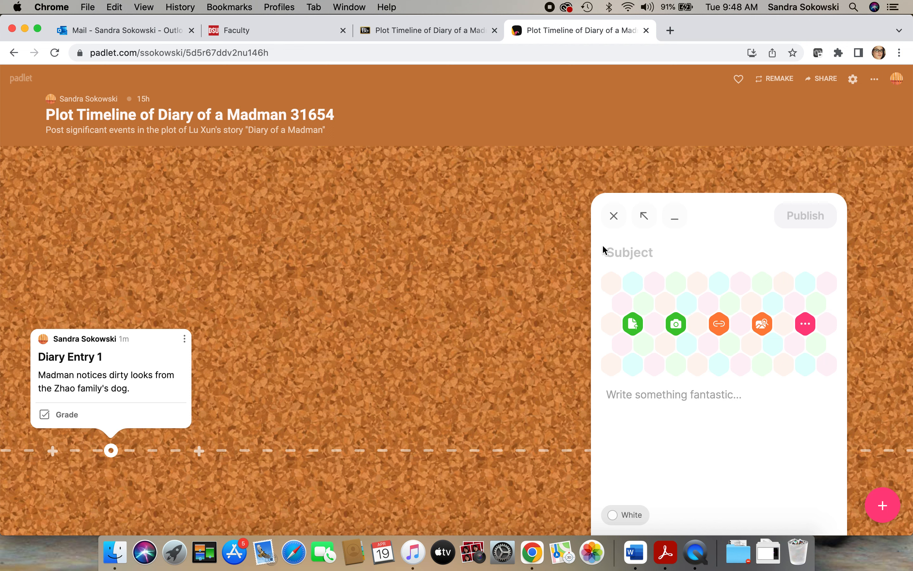
left_click(615, 217)
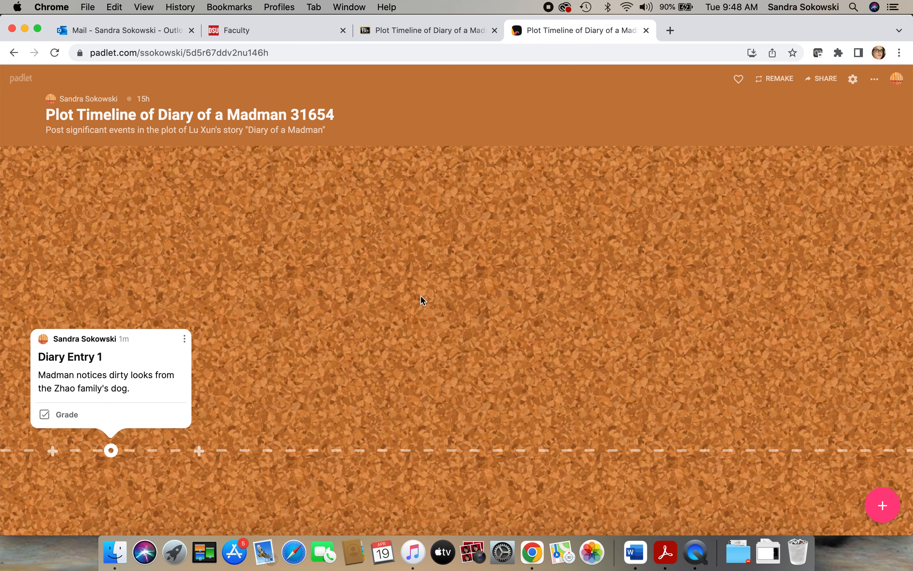
Open the Building the Main Character Padlet from the Blackboard module and start a post with the subject "Forward - introductory info"
left_click(431, 34)
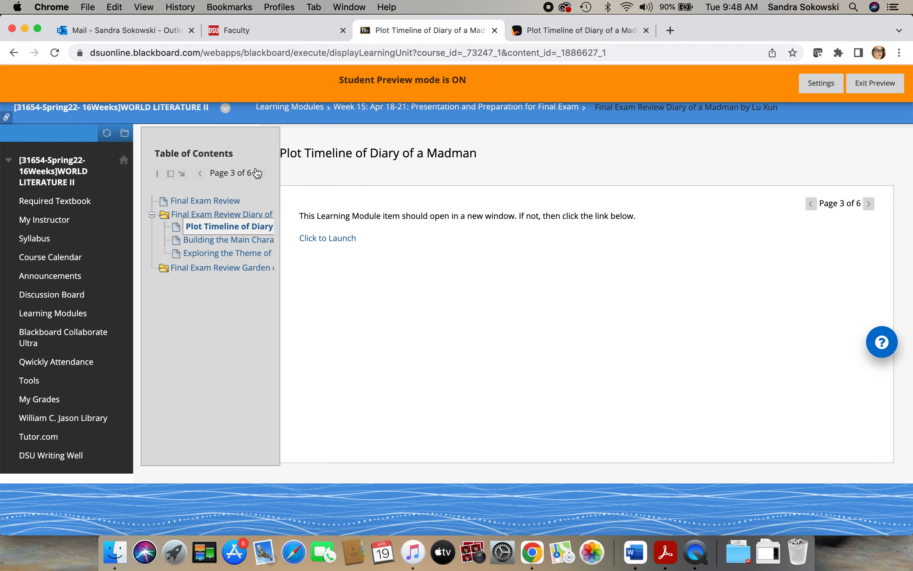
left_click(237, 245)
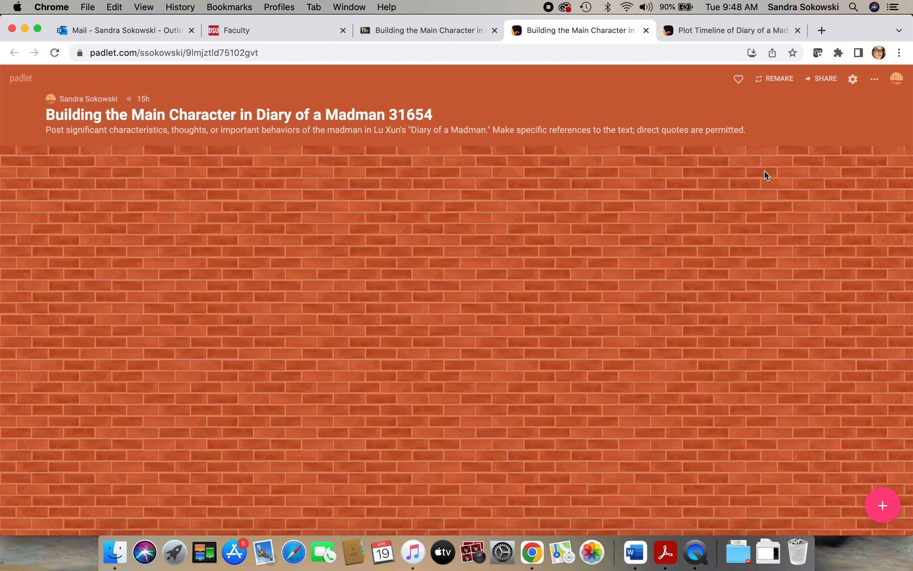
left_click(883, 510)
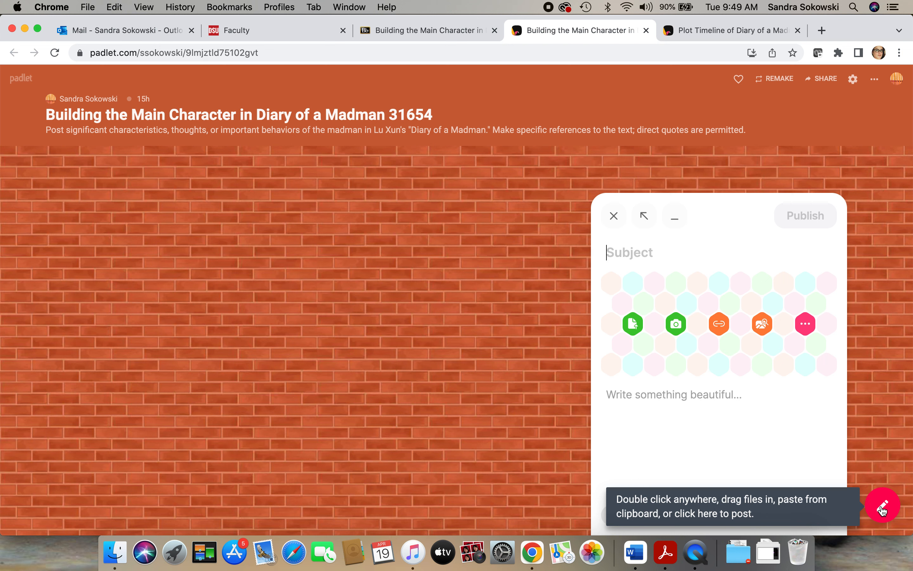
type("Forwar")
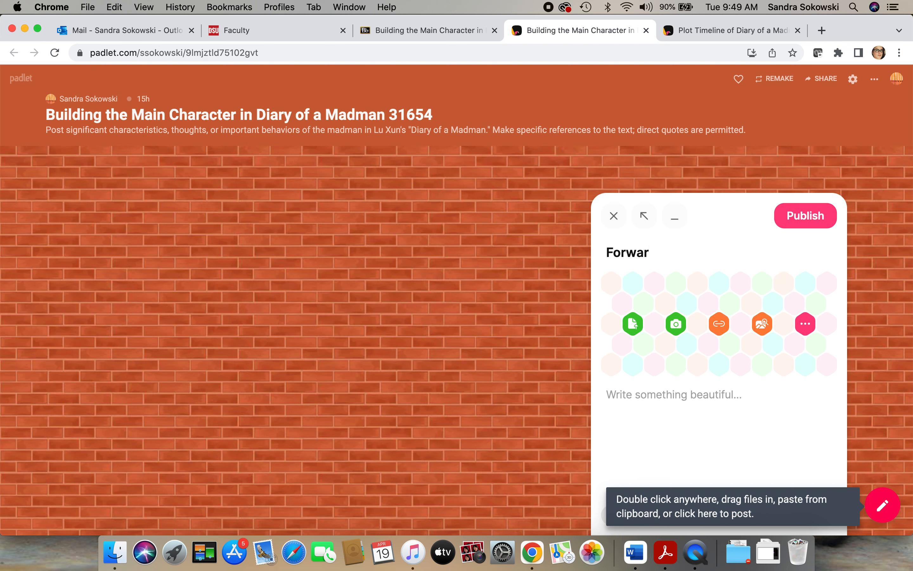
type("d")
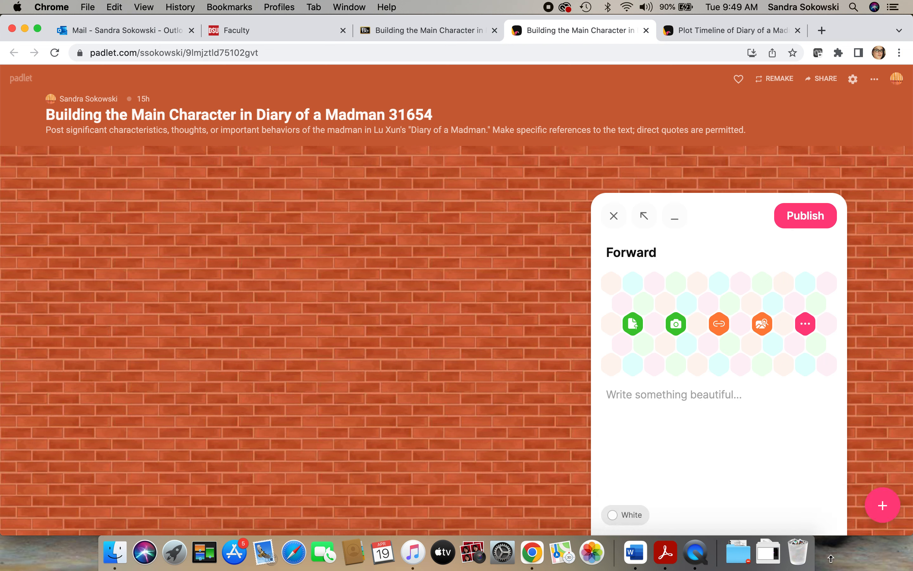
type(" - introductory info")
Begin the post's body with "Madman is the younger brother"
left_click(647, 398)
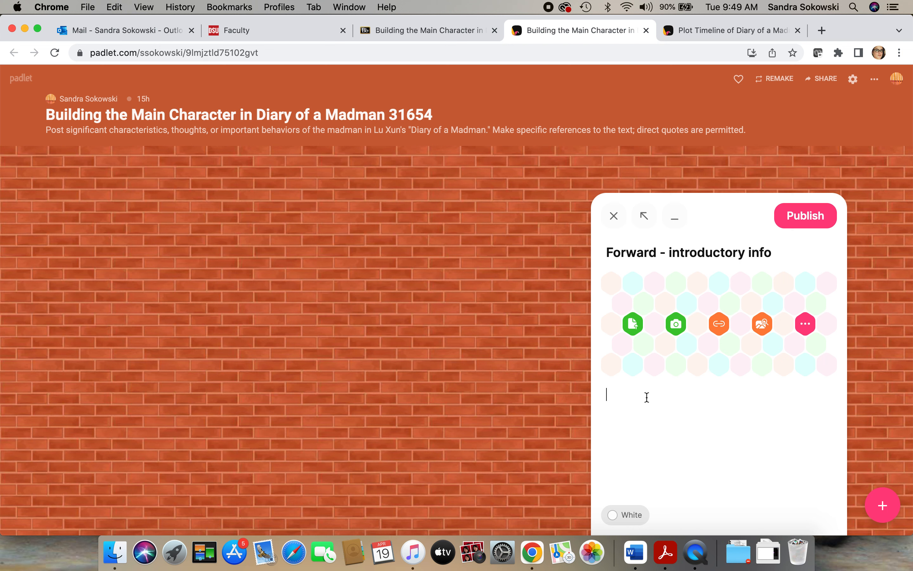
type("Madman is the hyoung")
key("BackSpace")
key("BackSpace")
key("BackSpace")
key("BackSpace")
key("BackSpace")
key("BackSpace")
type("younger pro")
key("BackSpace")
key("BackSpace")
key("BackSpace")
type("brother")
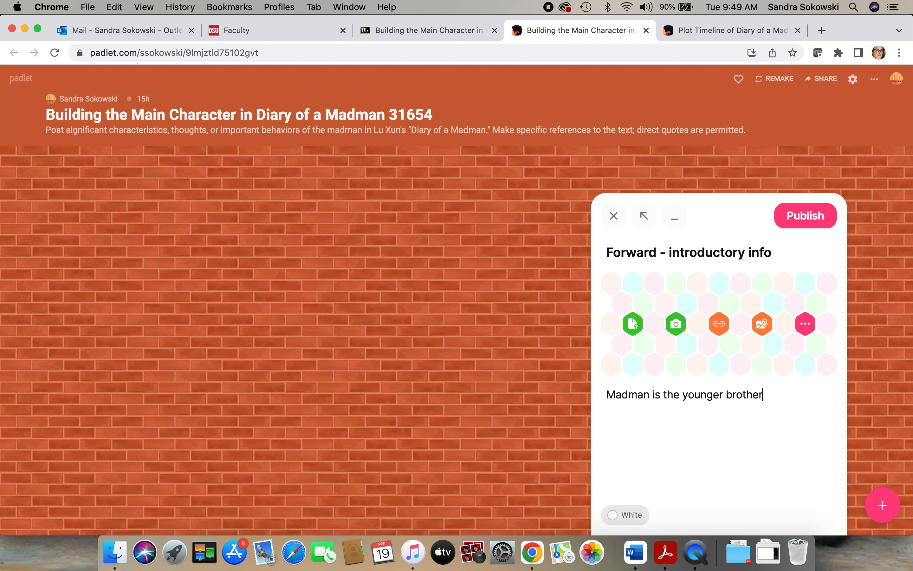
Complete the body sentence with "who falls ill and is cared for by his elder brother." and publish the post
type(" who falls ill and is cared for mo")
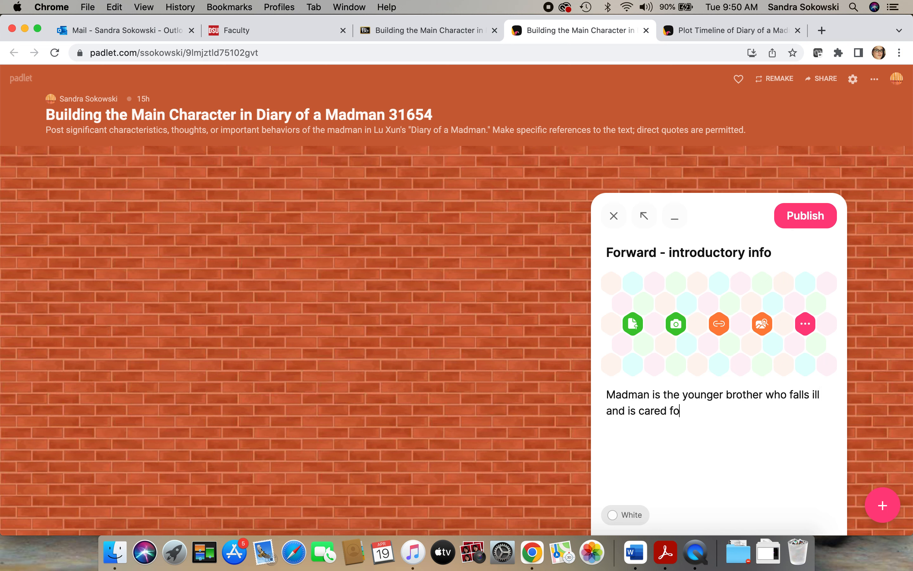
key("BackSpace")
key("BackSpace")
type("by his elder brother")
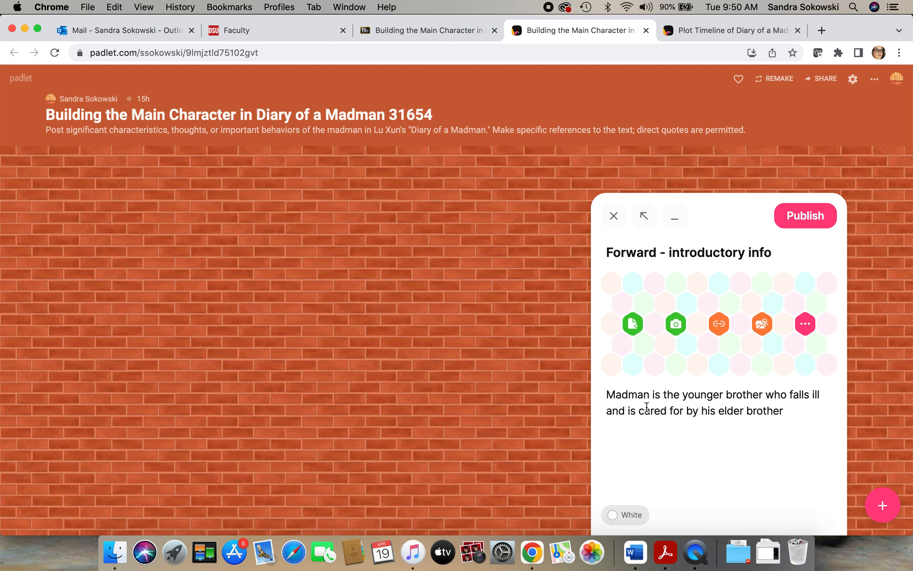
type(".")
left_click(802, 220)
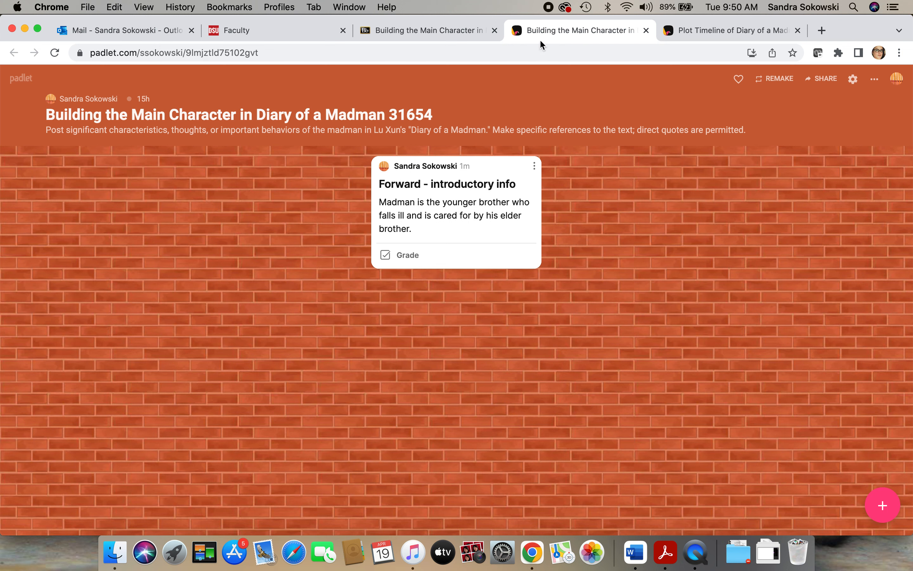
Open the Exploring the Theme of Cannibalism Padlet from the Blackboard module and start a post with the subject "Diary Entry 2"
left_click(390, 36)
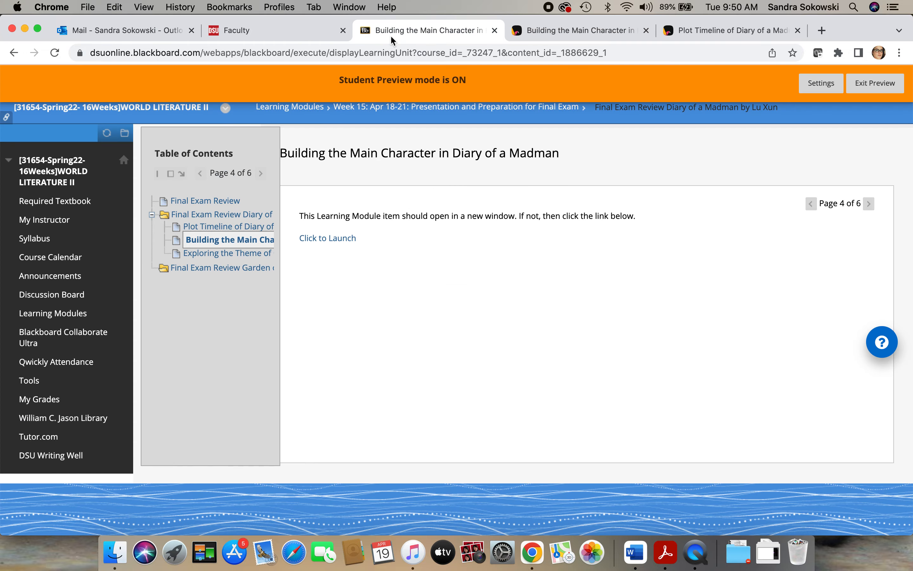
left_click(204, 253)
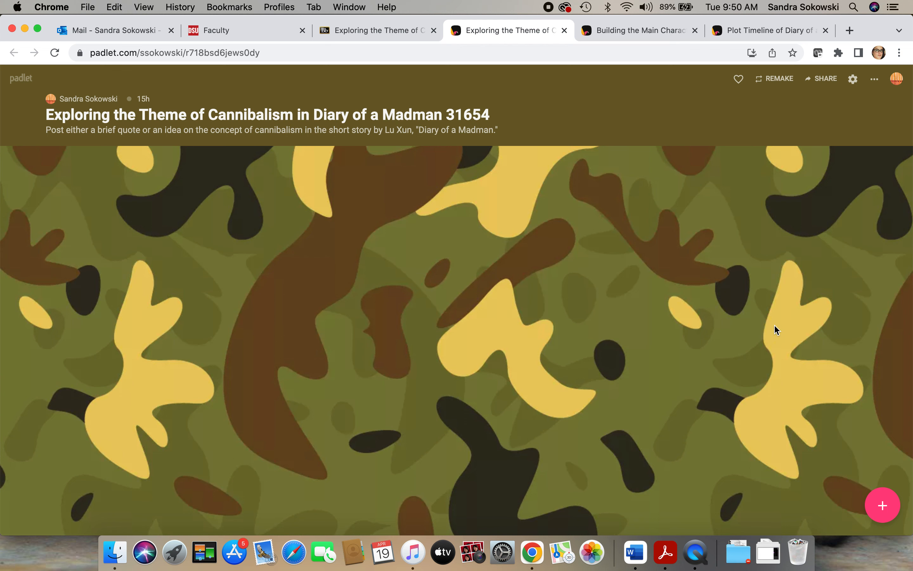
left_click(883, 512)
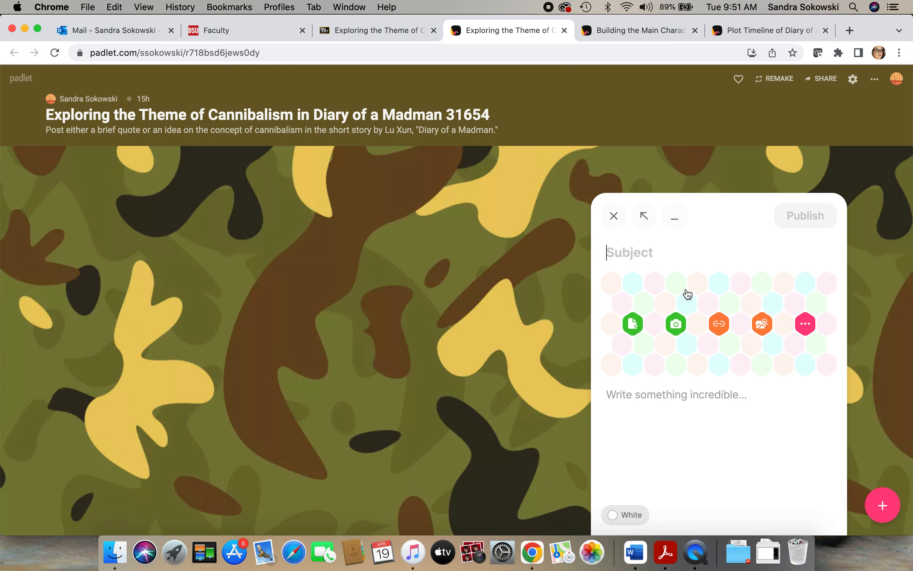
type("Diary Entry 2")
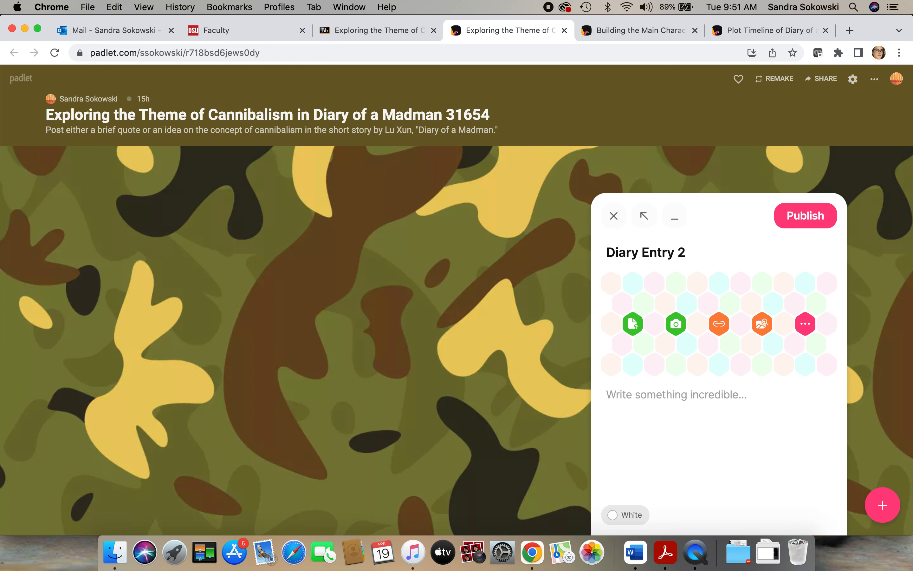
Write "Someone on the street smiles at him and he is intimidated" as the post's body and publish it
left_click(645, 398)
type("Someone on the street")
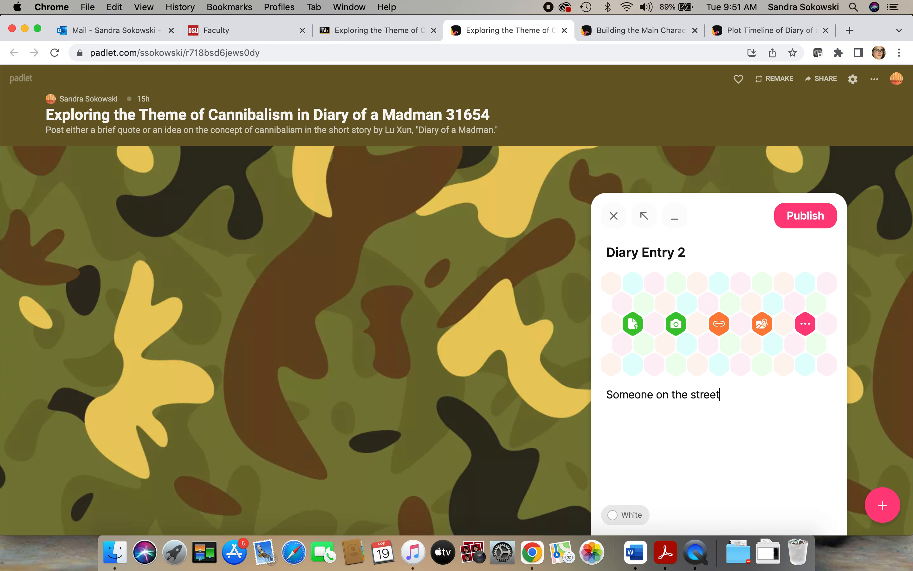
type(" smiles at him and ")
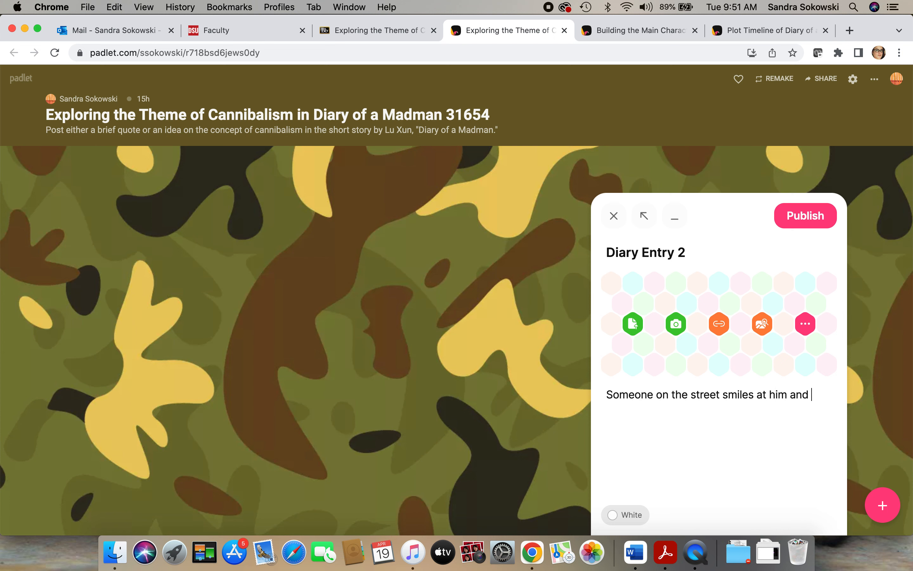
type("he is intimidated")
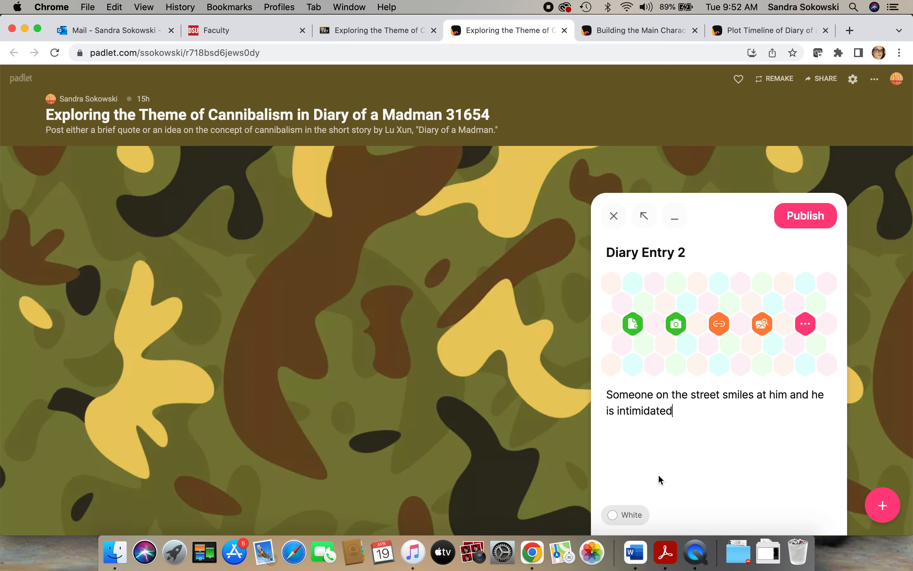
left_click(803, 225)
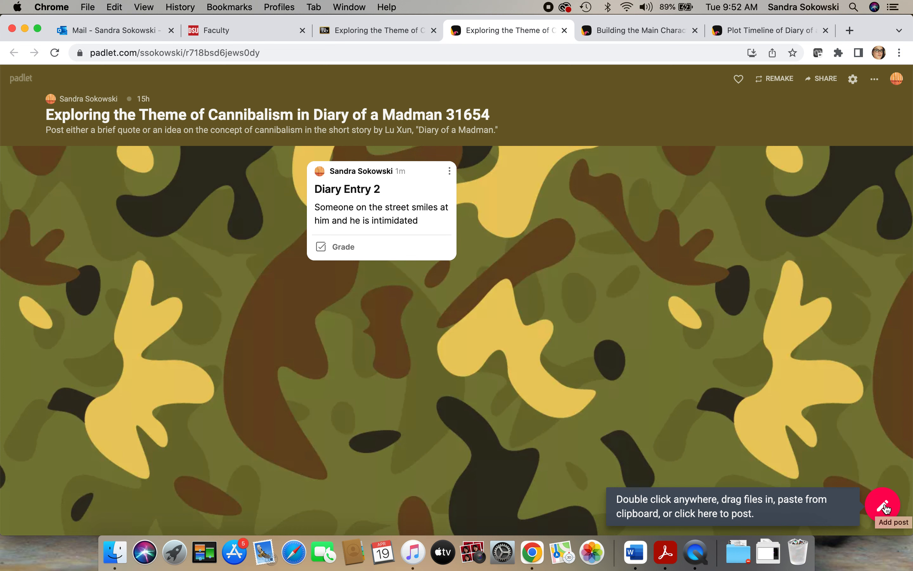
Start a post with the subject "Diary Entry 4" and the body "The madman is served fish and he believes it is like human flesh"
left_click(883, 505)
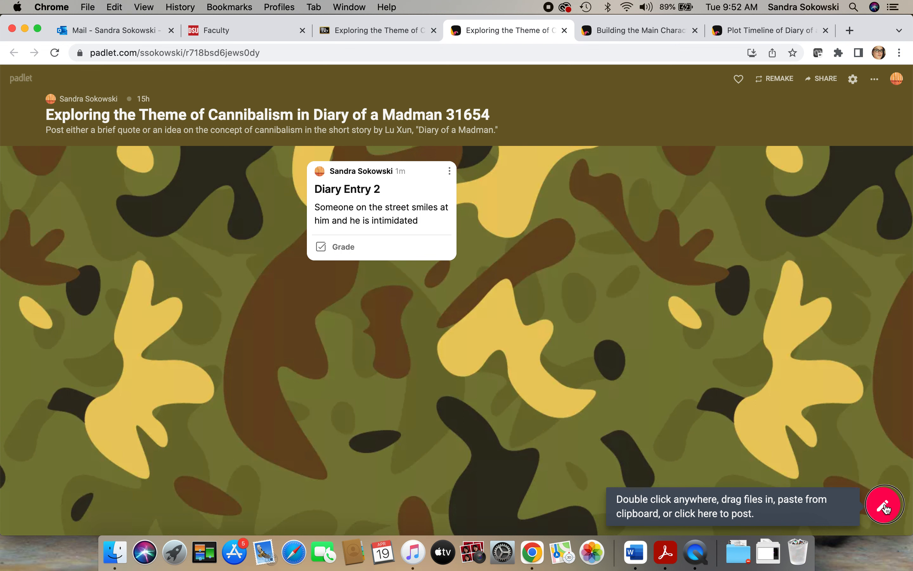
type("Diary Entry 4")
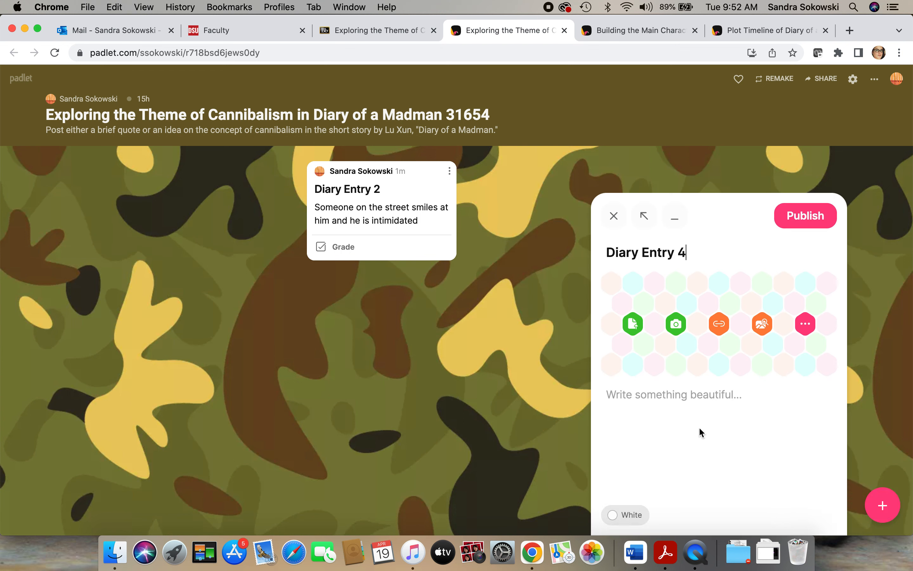
left_click(646, 400)
type("The madman is served")
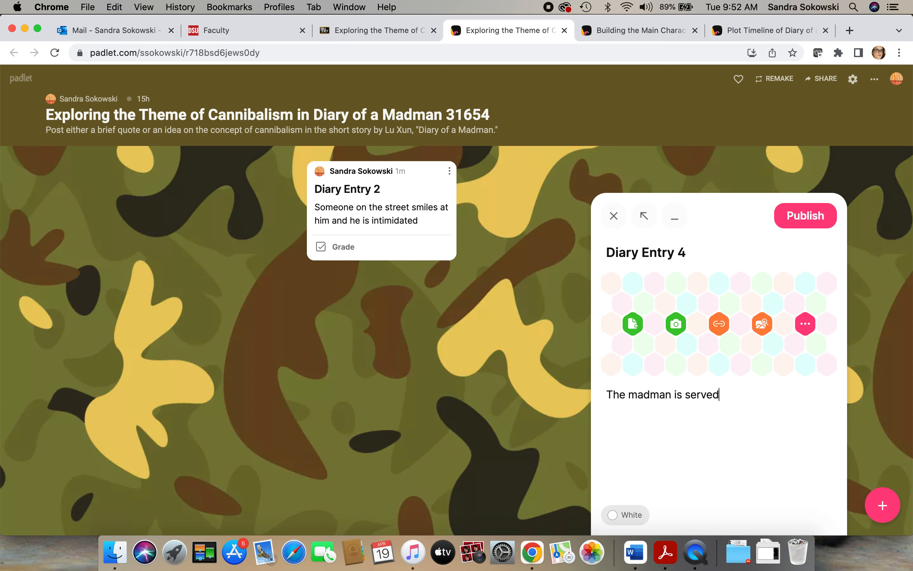
type(" st")
key("BackSpace")
key("BackSpace")
type("fu")
key("BackSpace")
type("ish and he believes it is like ")
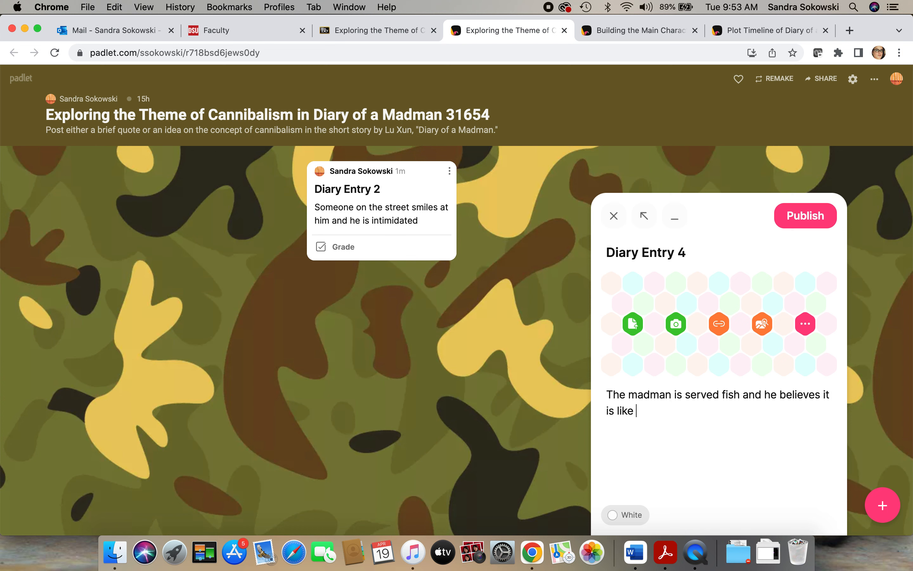
type("human flesh")
Add a colon and the quote "After I'd taken a few bites the meat felt so smooth and slippery in my mouth that I couldn't tell"
type(":  \"After I'd taken a few bites the meat felt so sm")
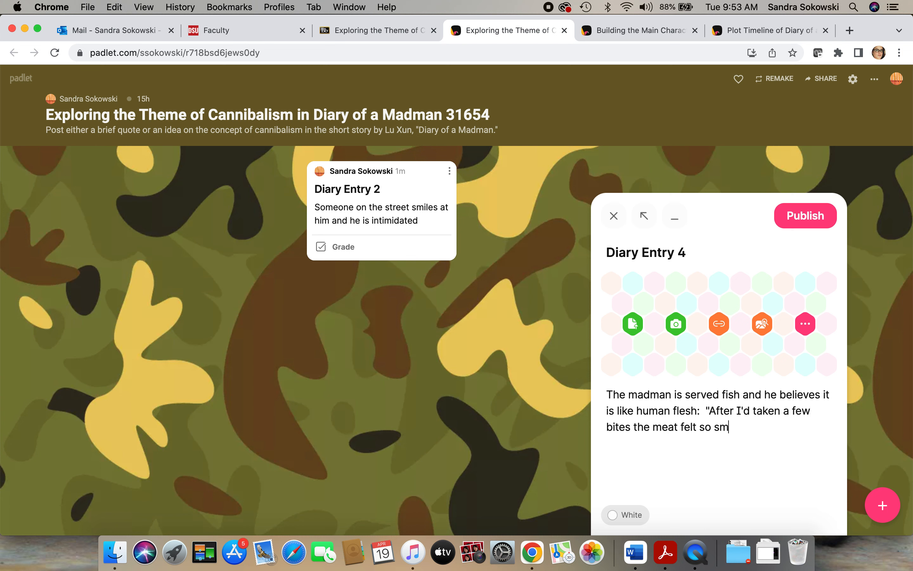
type("ooth and slippery")
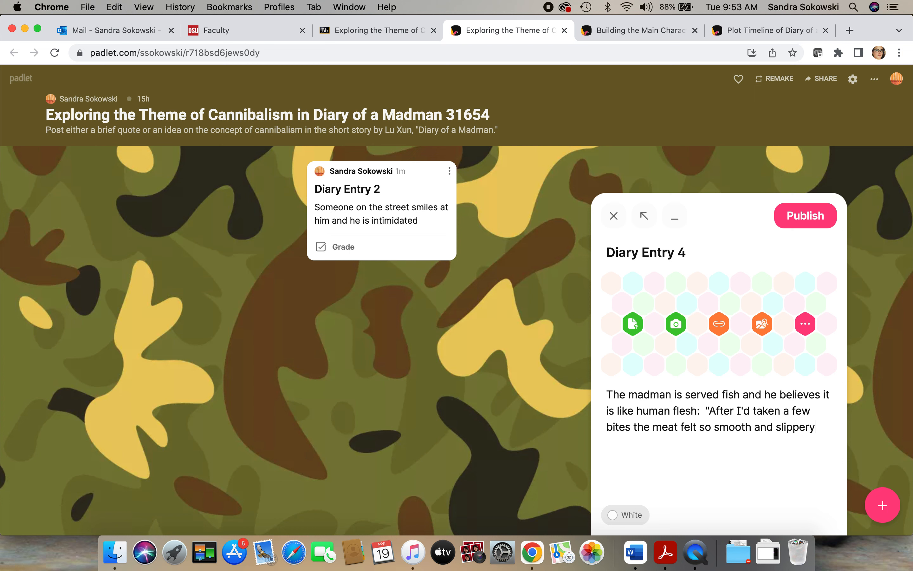
type(" in my mouth that I codln't el")
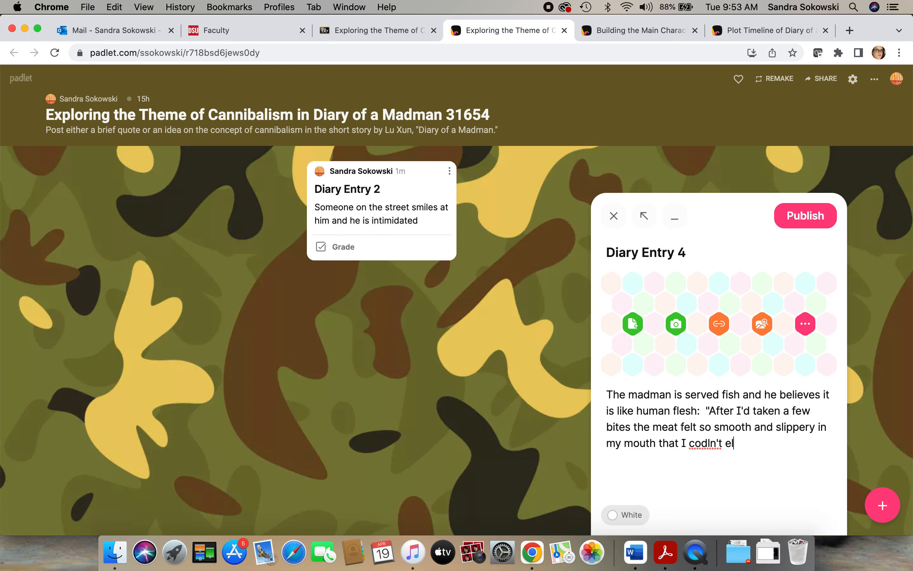
type("l whet")
key("BackSpace")
key("BackSpace")
key("BackSpace")
key("BackSpace")
key("BackSpace")
key("BackSpace")
key("BackSpace")
key("BackSpace")
key("BackSpace")
key("BackSpace")
key("BackSpace")
key("BackSpace")
key("BackSpace")
key("BackSpace")
key("BackSpace")
type("uldn't tell whe")
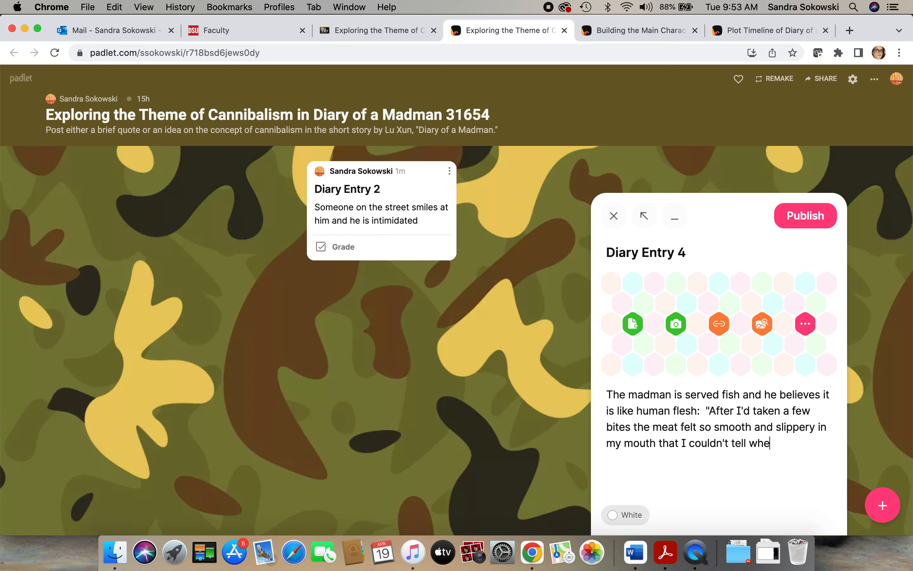
Finish the quote with "whether it was fish or human flesh." and publish the post
type("ther it was fia")
key("BackSpace")
key("BackSpace")
type("ish or human")
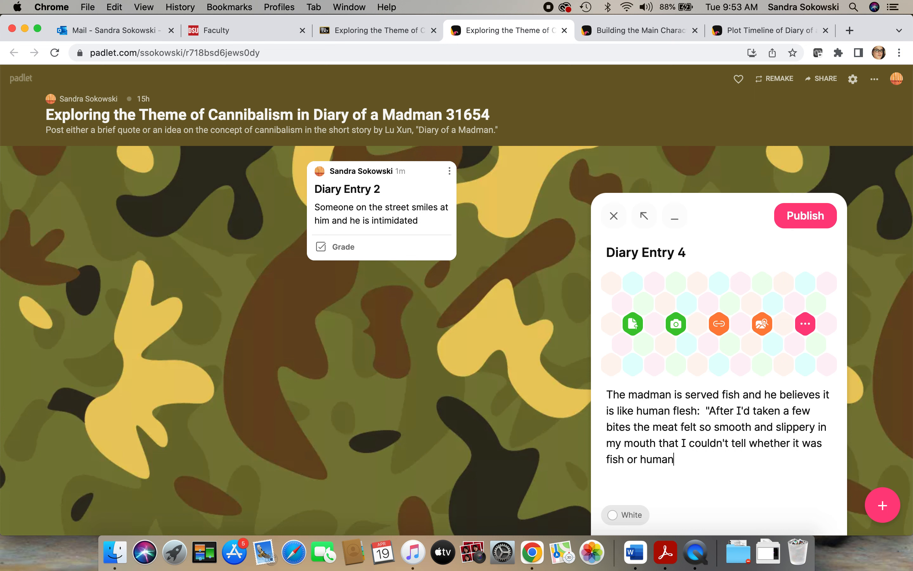
type(" flesh.\"")
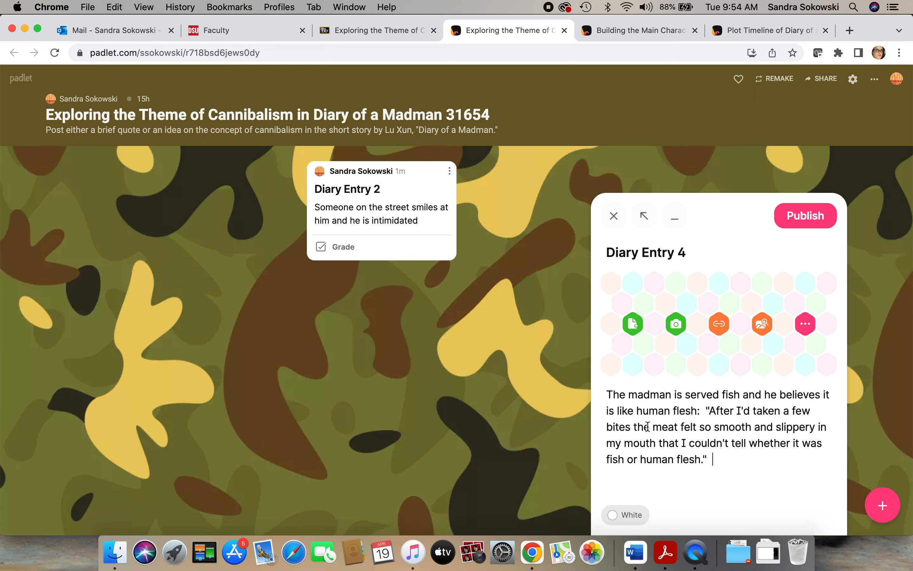
left_click(801, 221)
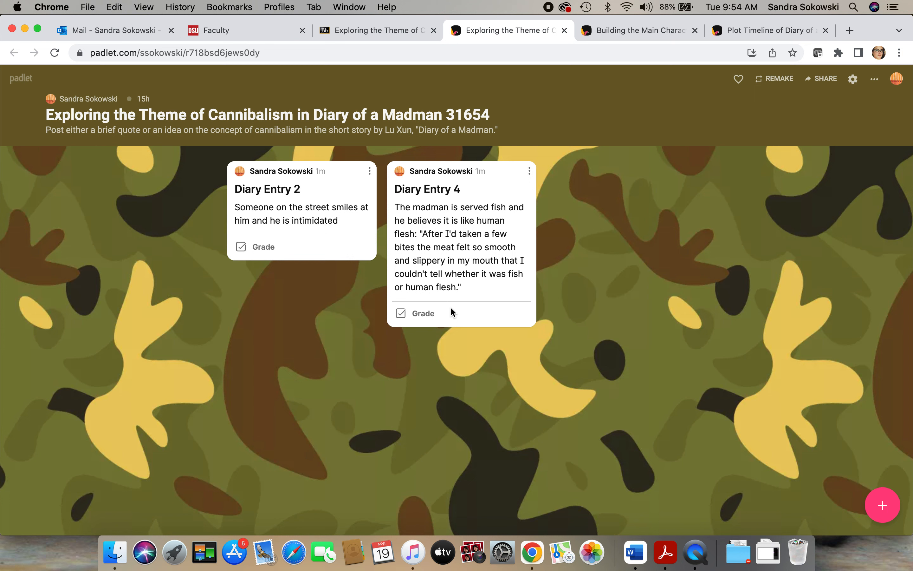
Switch back to the Blackboard module and review the essay question requirements on the Final Exam Review page
left_click(367, 35)
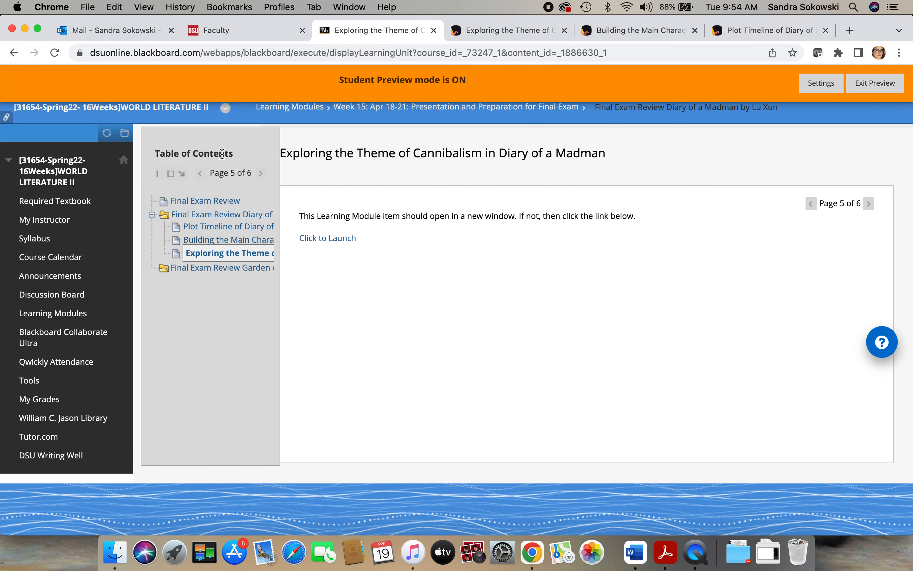
left_click(209, 203)
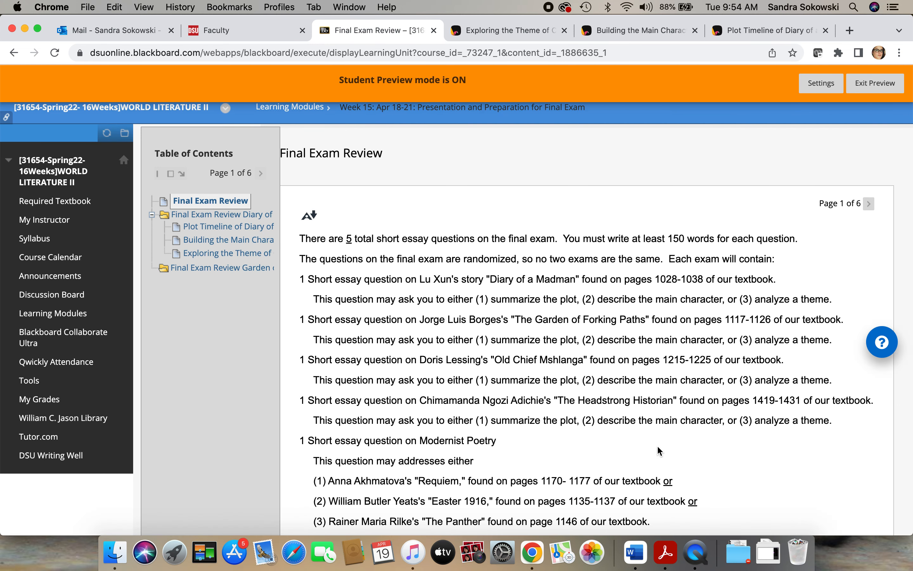
scroll(659, 451, "down", 2)
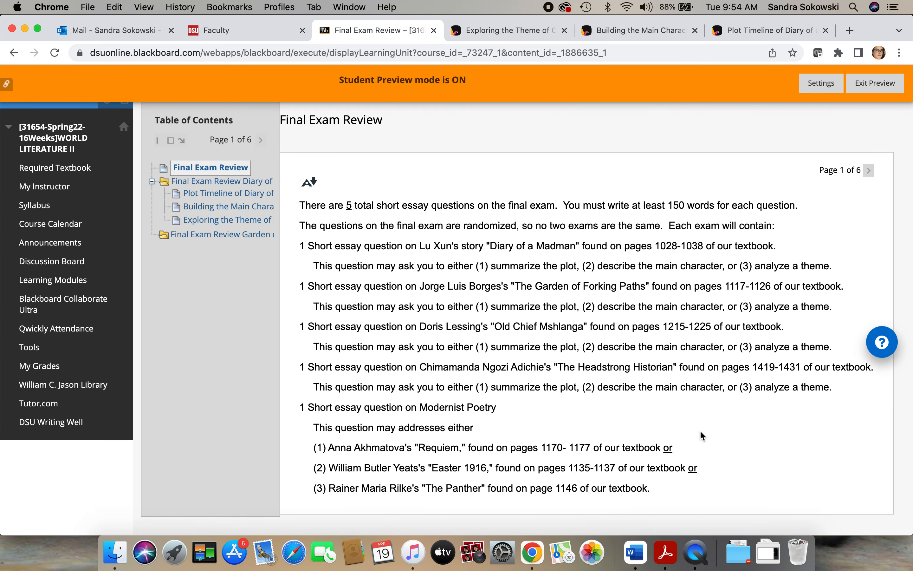
scroll(708, 432, "up", 2)
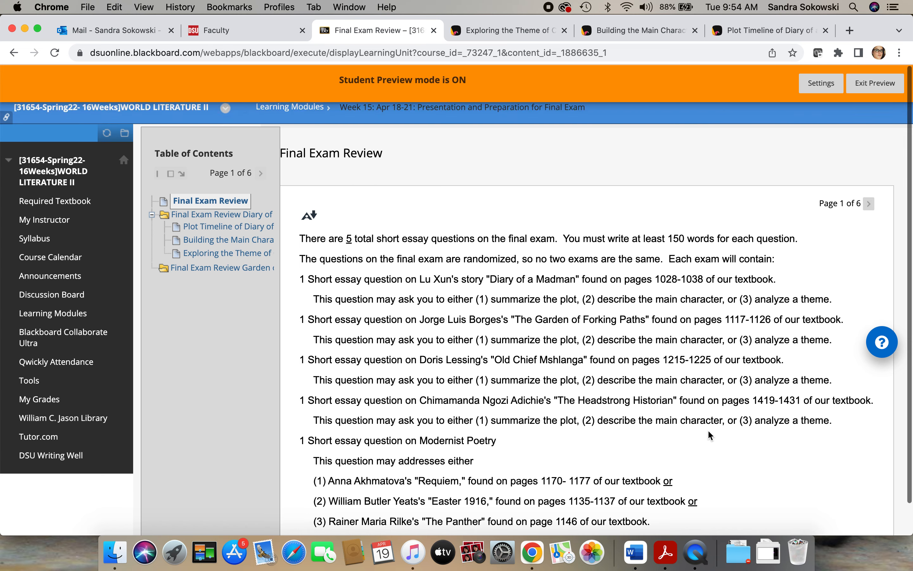
scroll(708, 431, "down", 2)
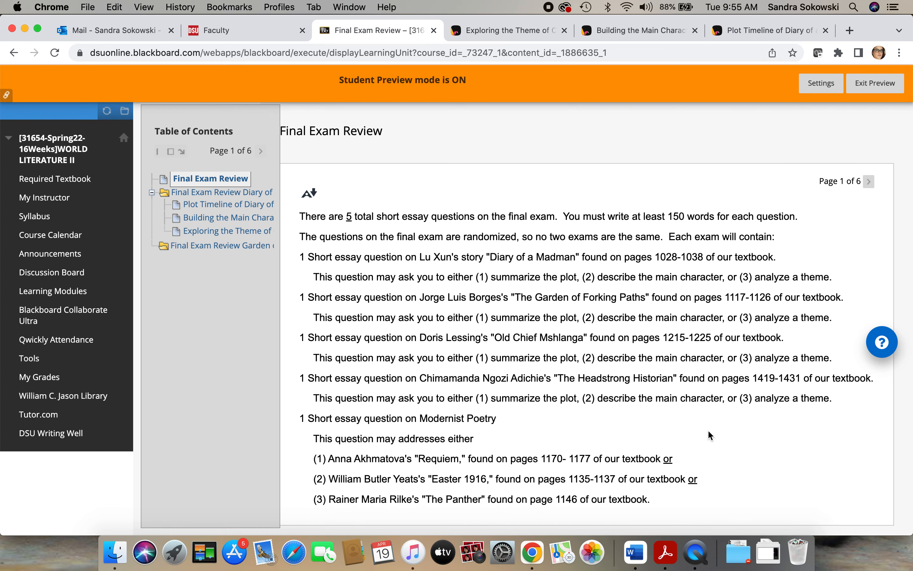